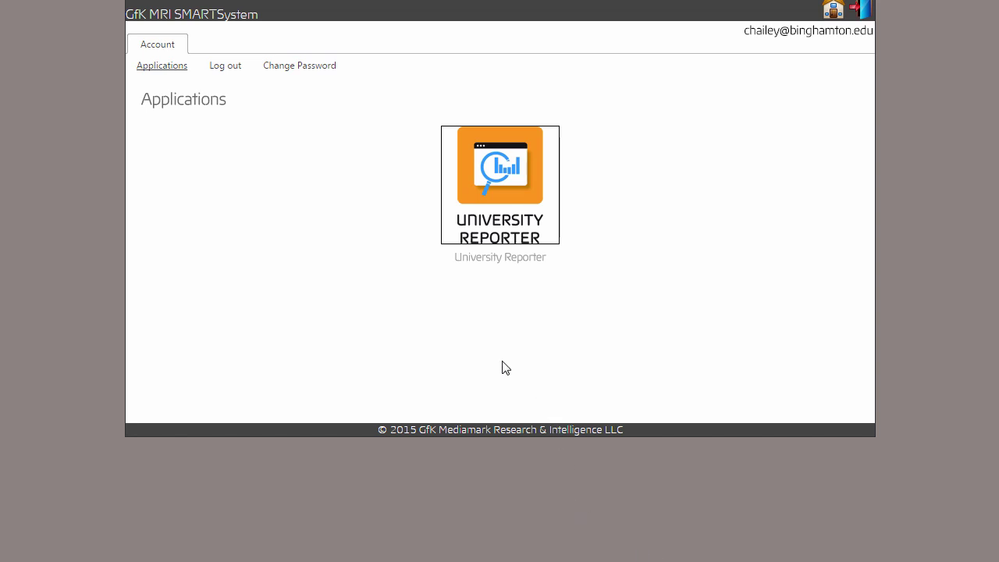
Launch University Reporter from the SMARTSystem applications page.
click(503, 242)
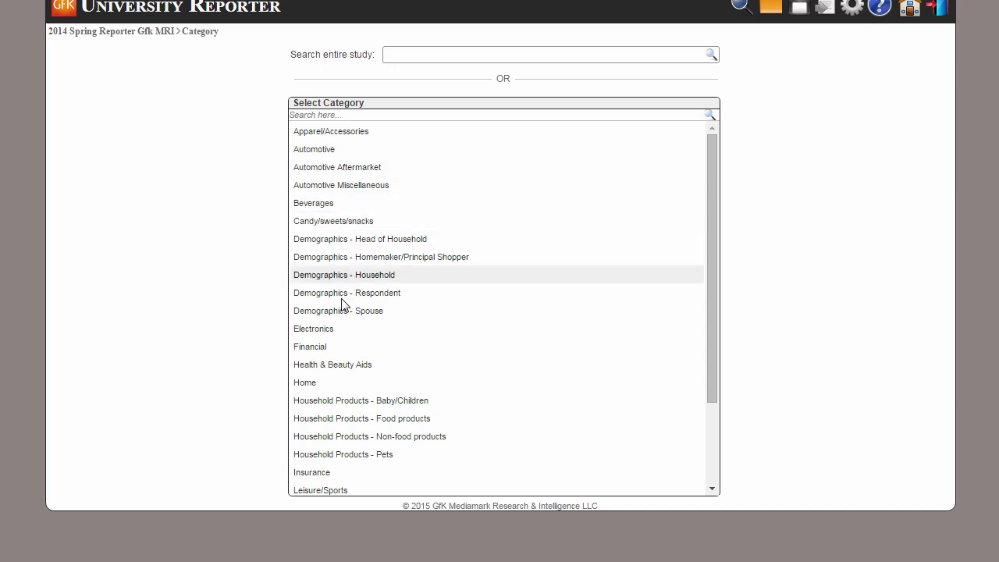
Run the Tablets & E-Readers - Brands Bought report from the Electronics category.
click(336, 329)
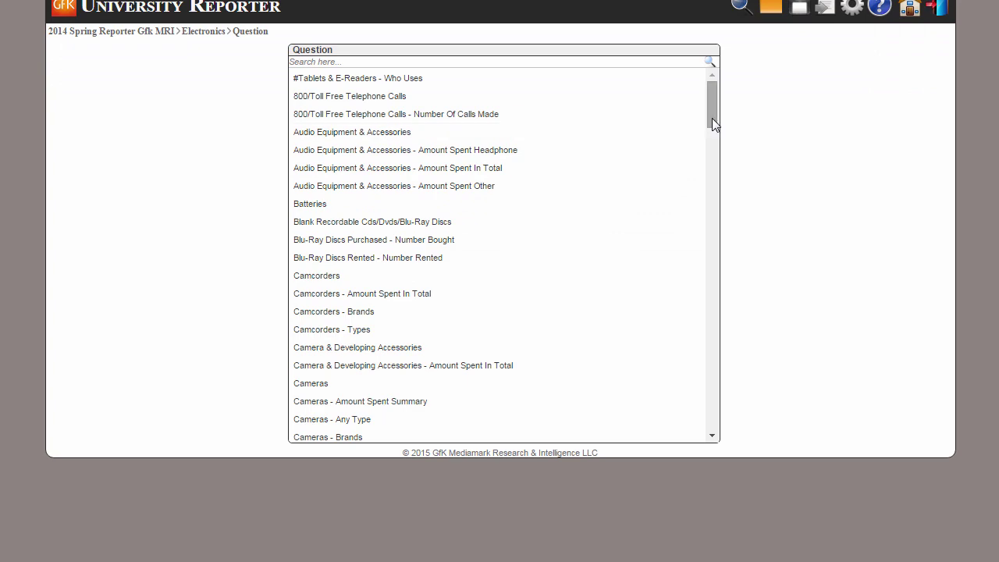
drag(712, 123, 692, 347)
click(482, 265)
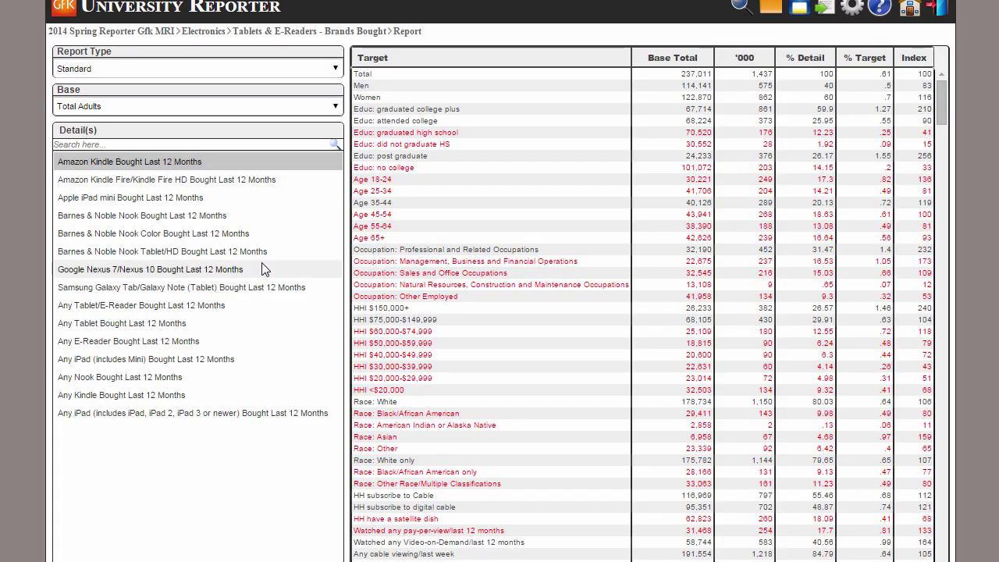
click(334, 70)
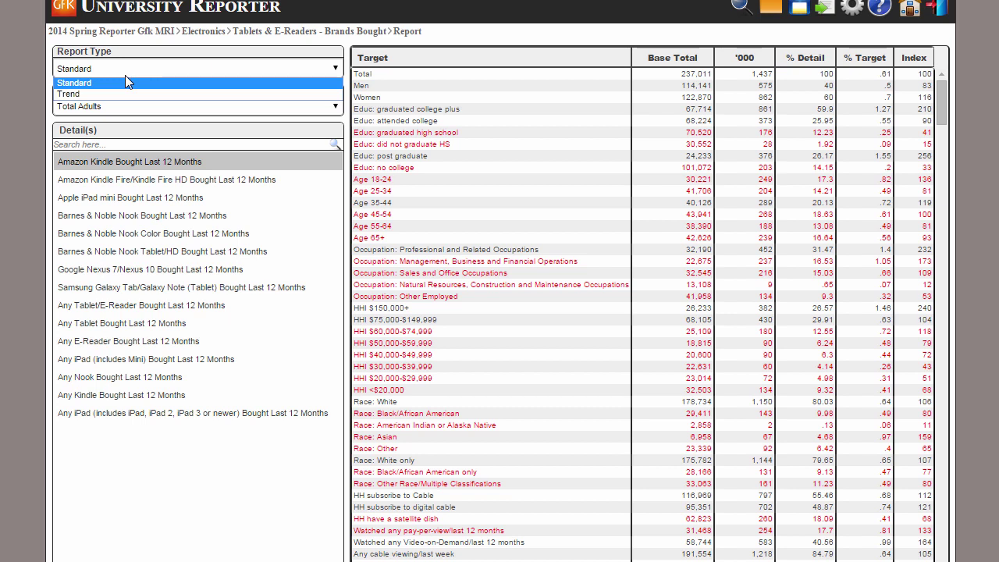
click(86, 69)
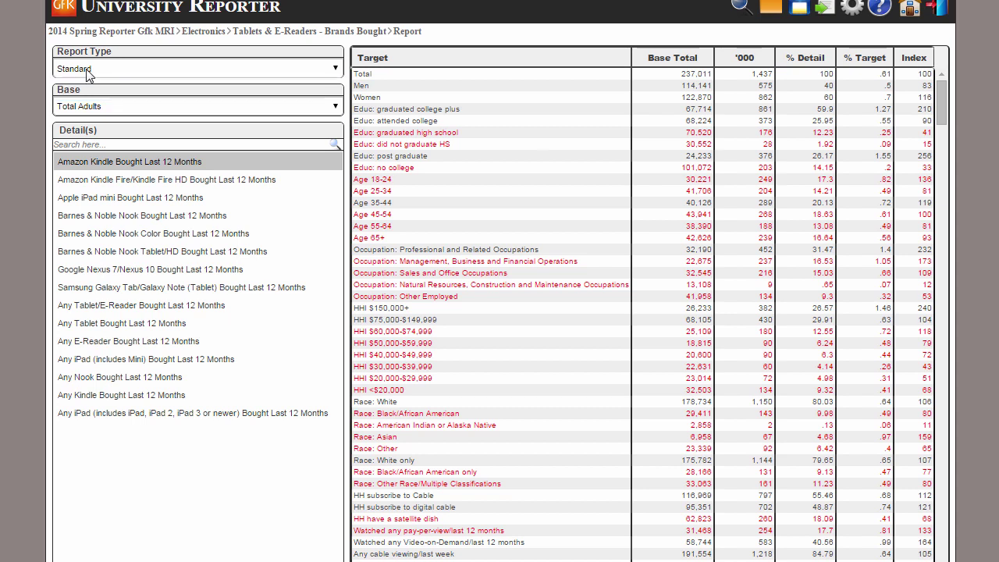
click(334, 109)
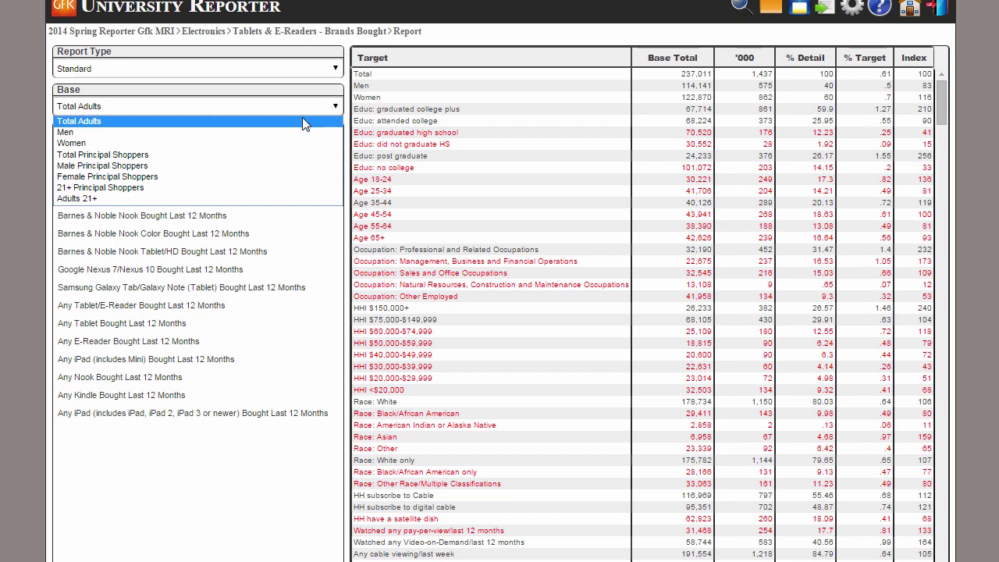
Keep Total Adults as base and select Any iPad (includes Mini) Bought Last 12 Months.
click(217, 124)
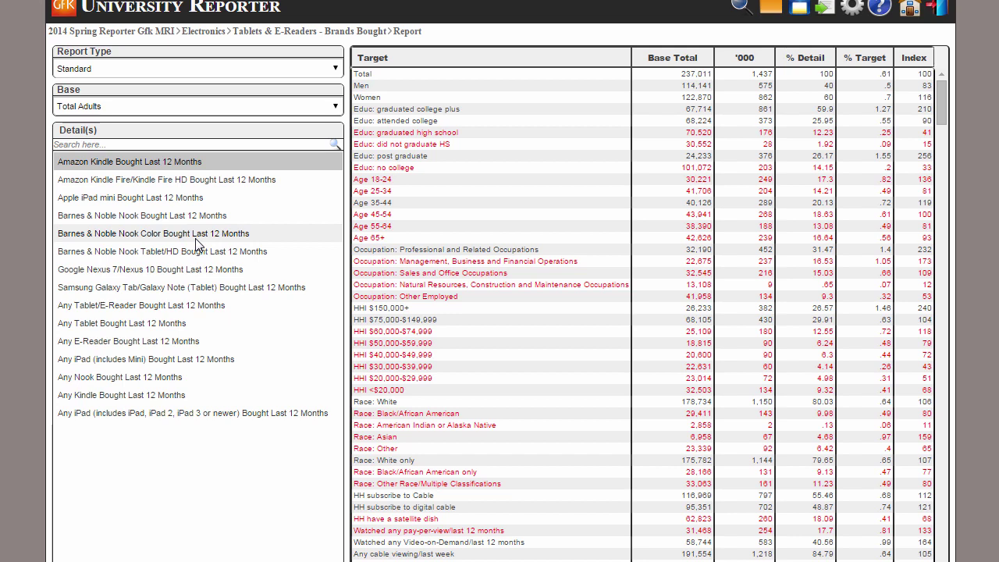
click(195, 359)
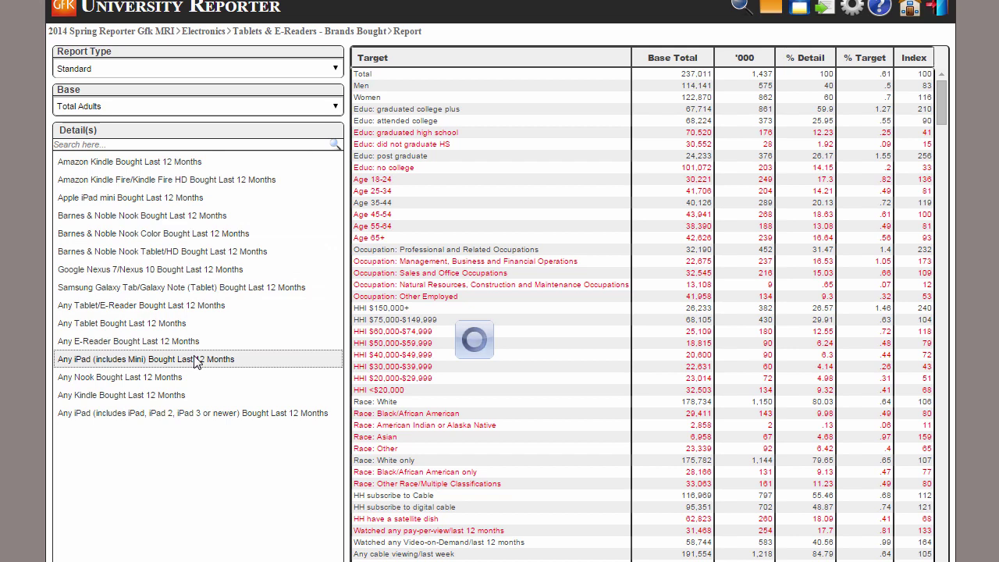